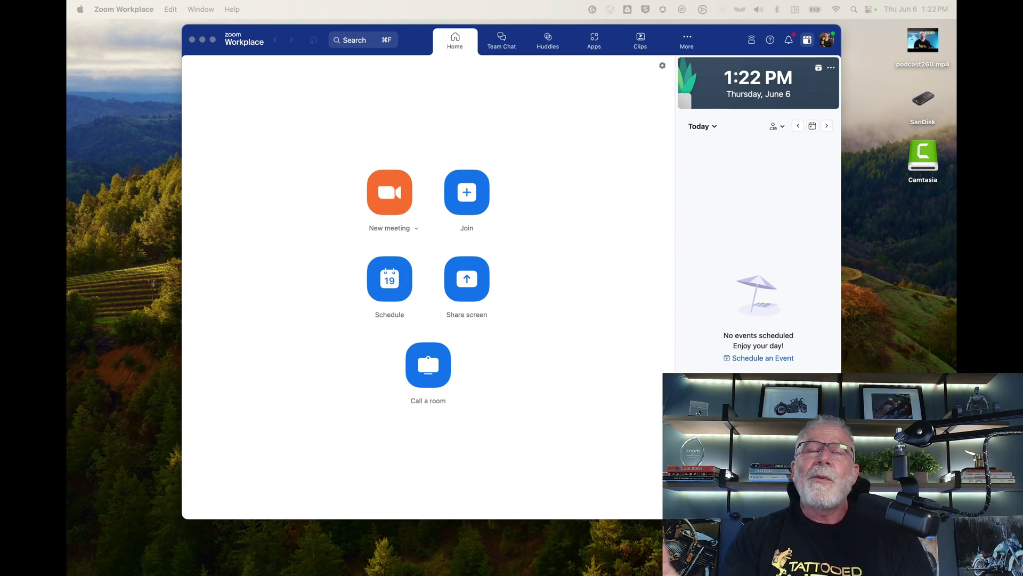
Step: Pin Whiteboards from the More menu as a permanent tab in the main navigation
click(686, 46)
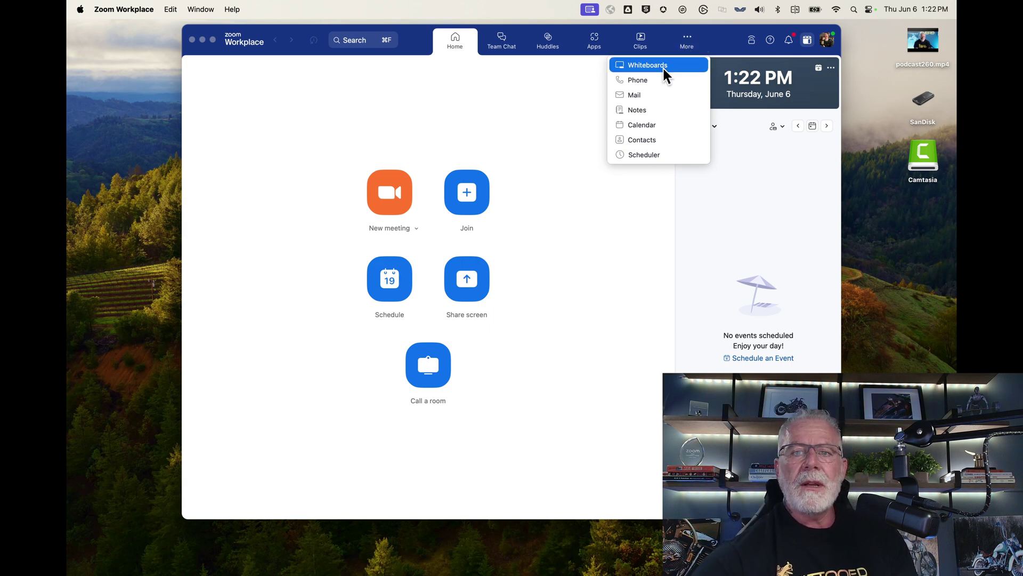
drag(663, 66, 605, 43)
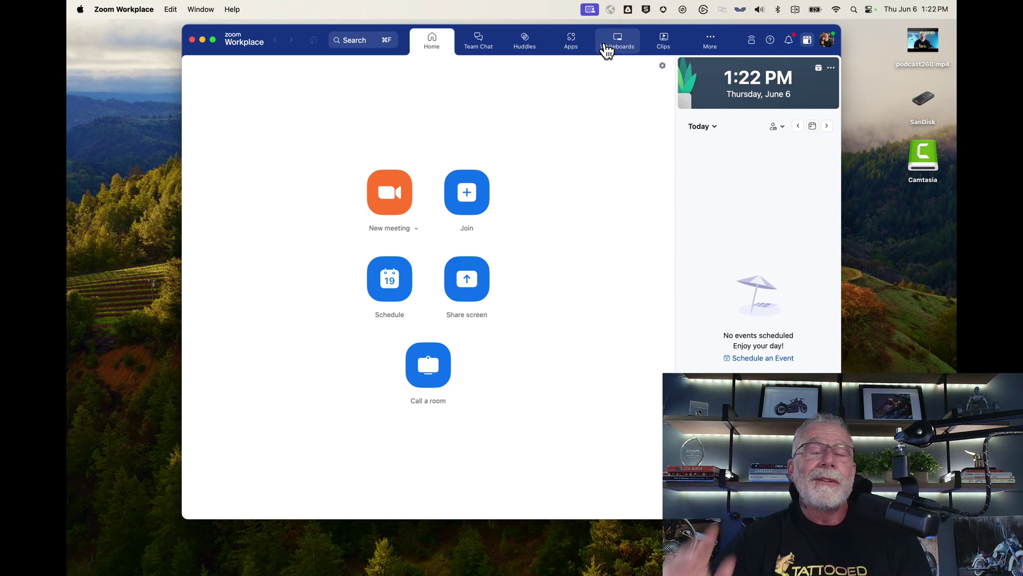
Step: Start a blank whiteboard and bring up AI Companion's content-generation panel
click(606, 44)
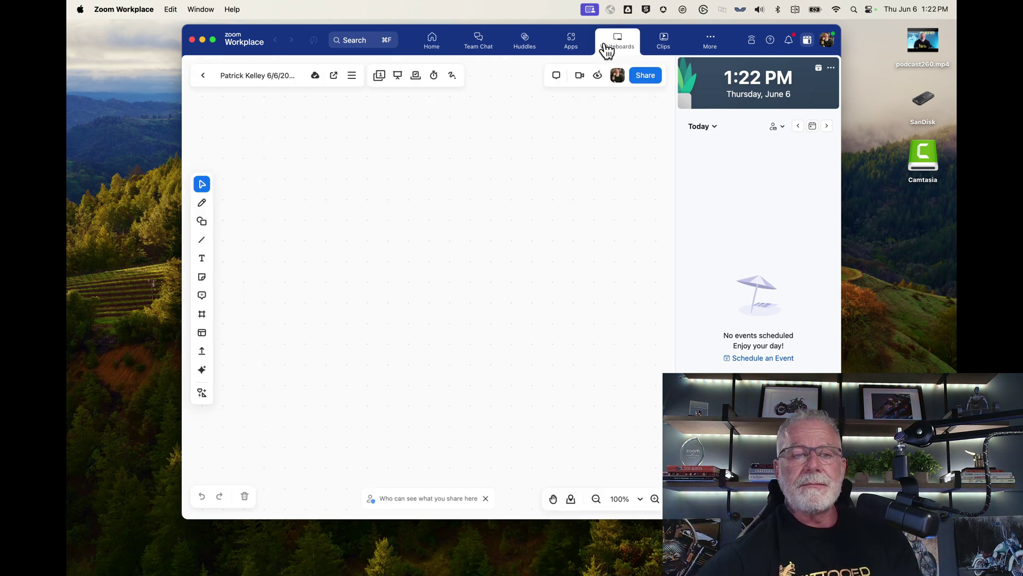
click(203, 370)
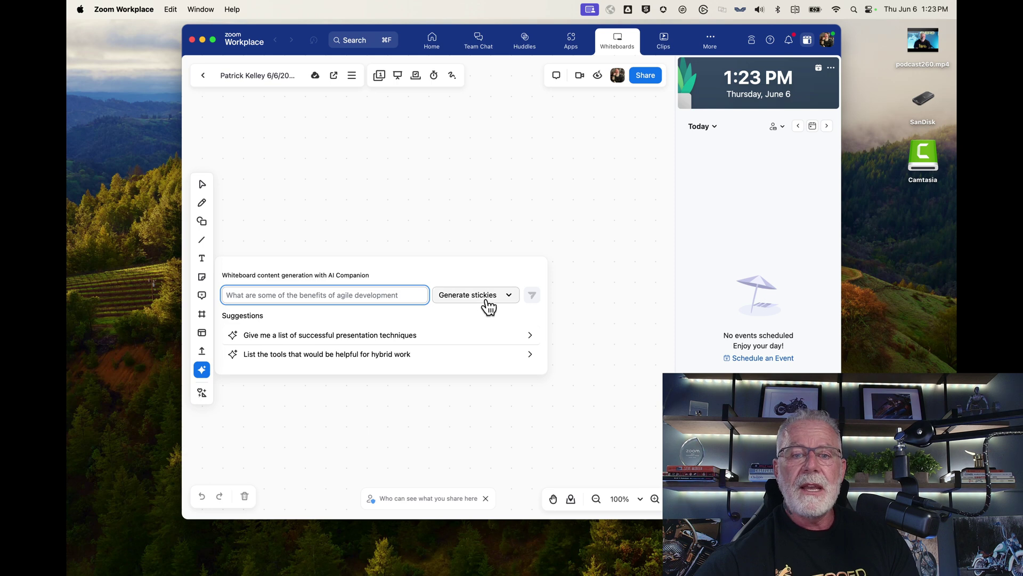
Step: Generate a mind map from the 'successful presentation techniques' suggested prompt
click(512, 302)
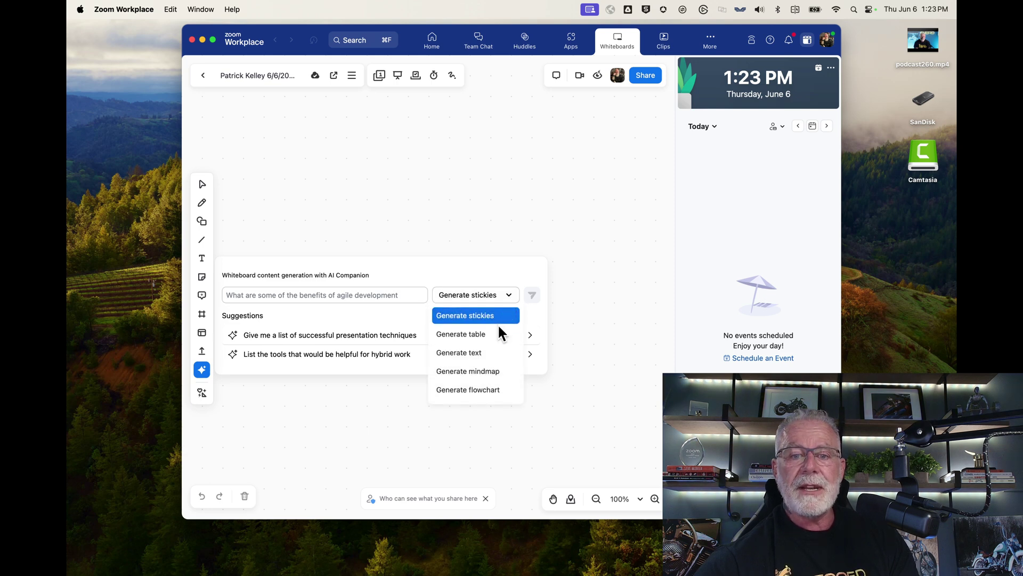
click(493, 372)
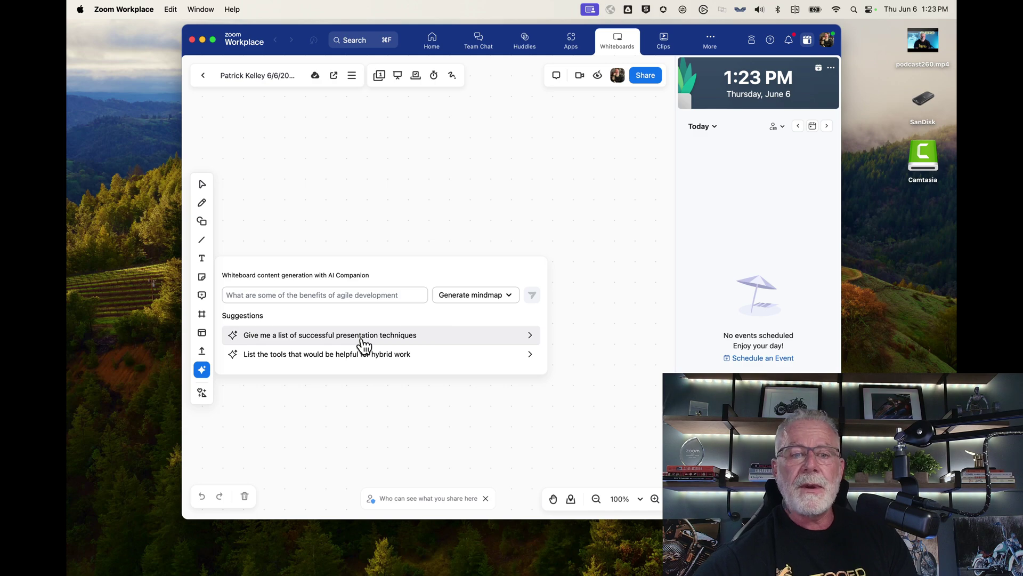
click(364, 341)
click(532, 295)
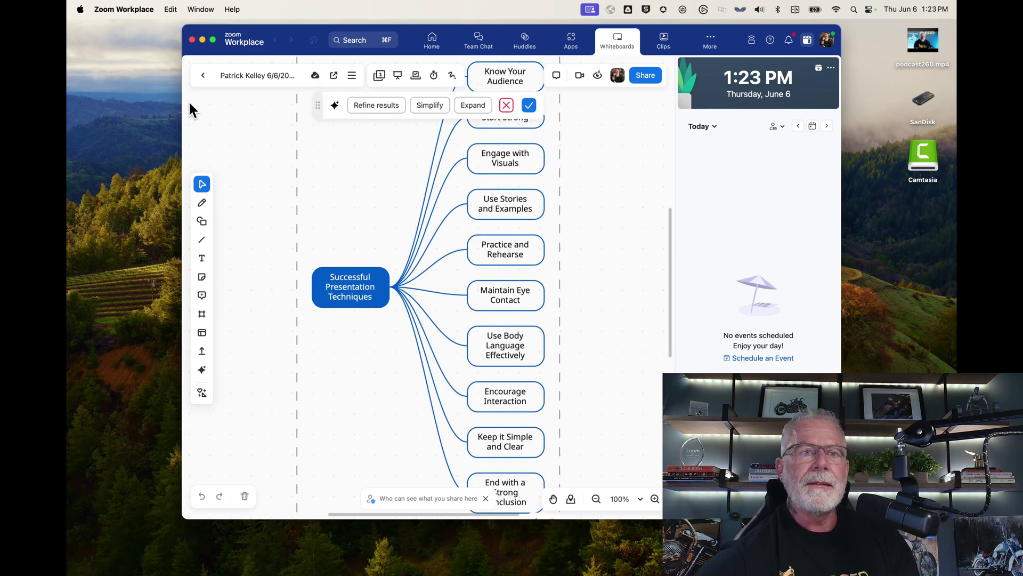
Step: Make the window full screen and accept the ten-branch presentation techniques mind map
click(212, 39)
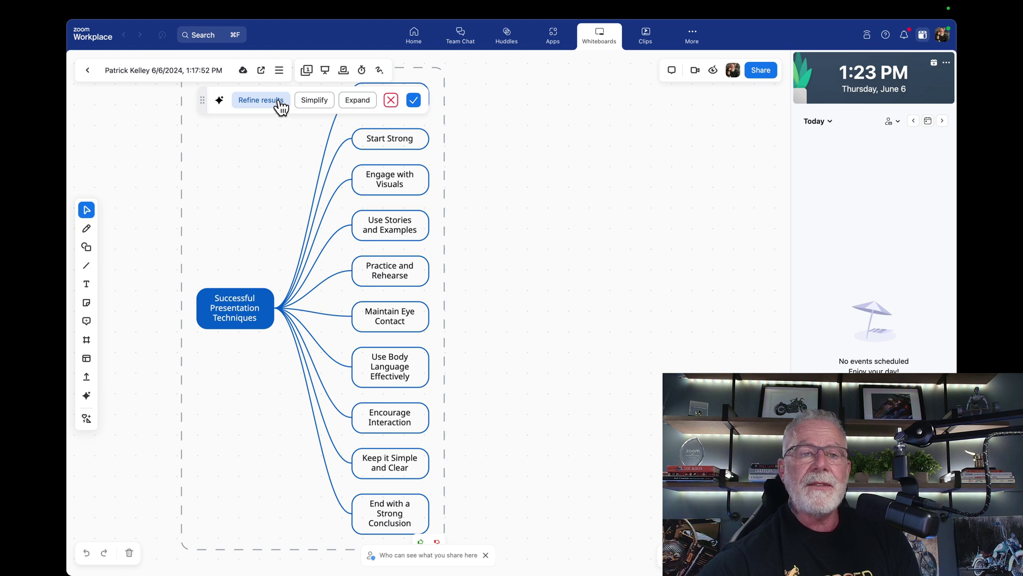
click(414, 100)
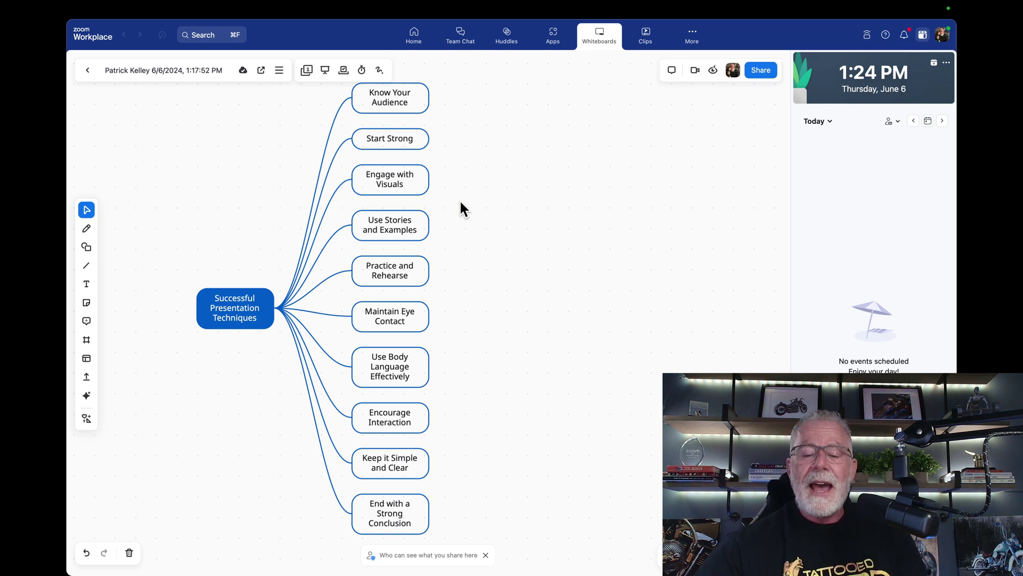
Step: Rearrange the Know Your Audience, Start Strong, Engage with Visuals and Practice and Rehearse nodes
click(421, 106)
drag(421, 107, 189, 122)
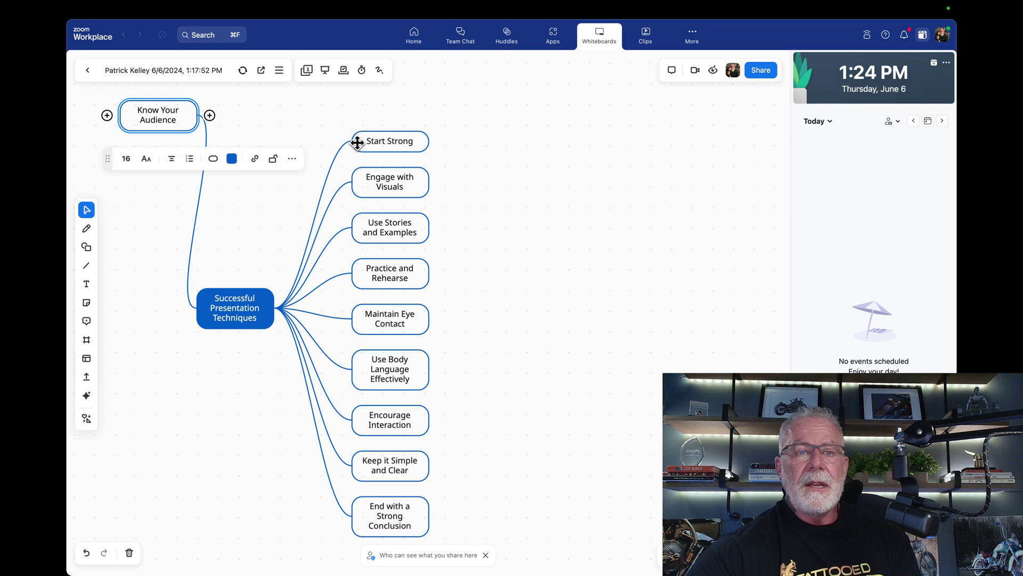
drag(356, 142, 277, 122)
drag(413, 175, 460, 136)
drag(405, 272, 438, 248)
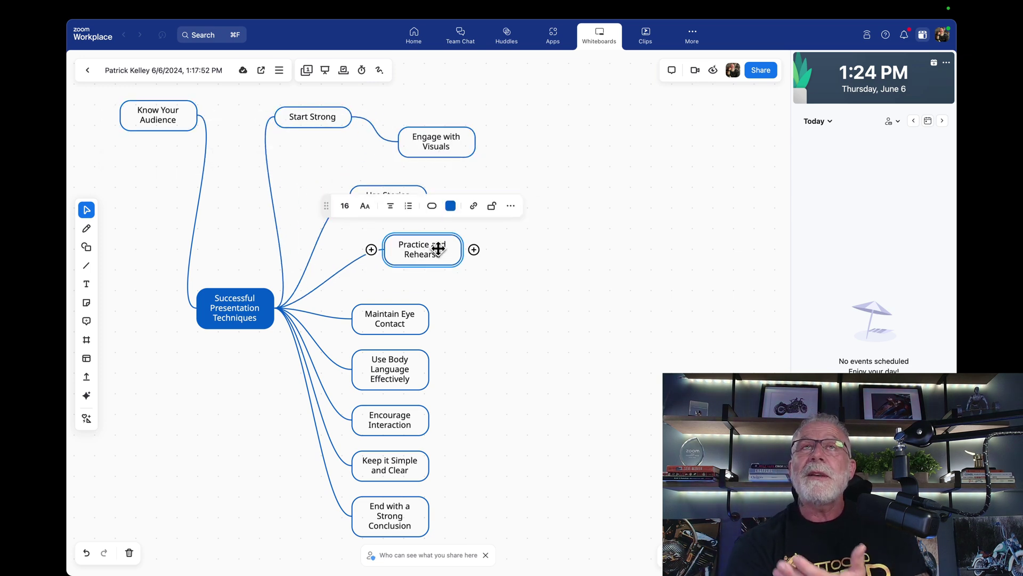